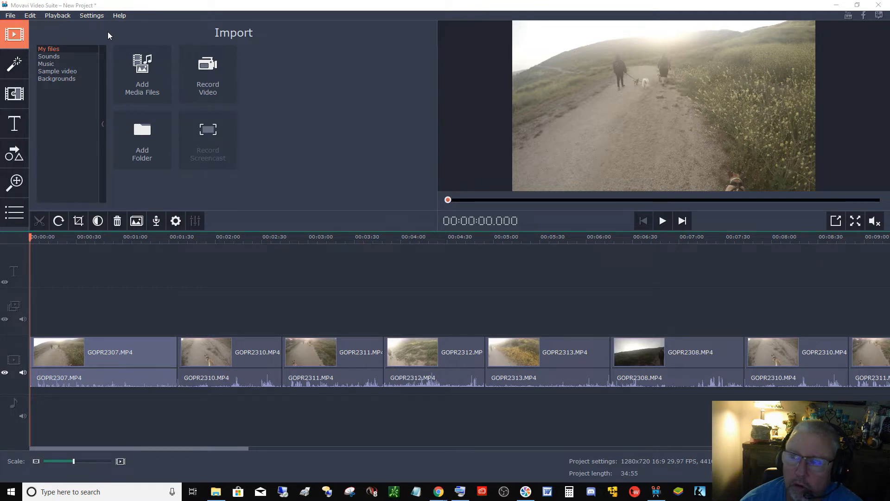
- Save the current project under the file name walk
left_click(10, 17)
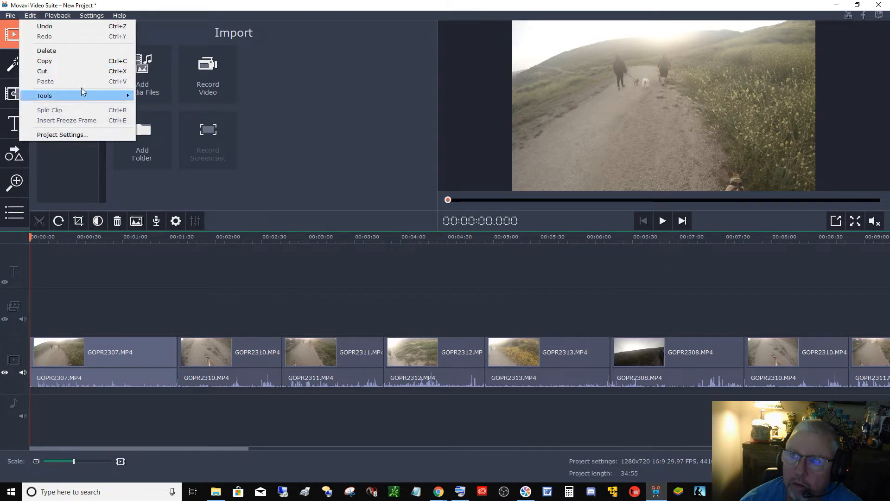
mouse_move(10, 15)
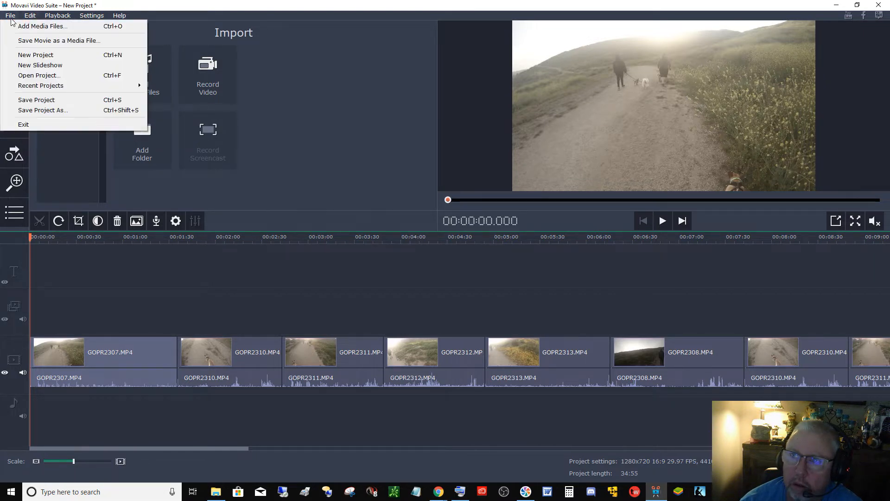
left_click(67, 112)
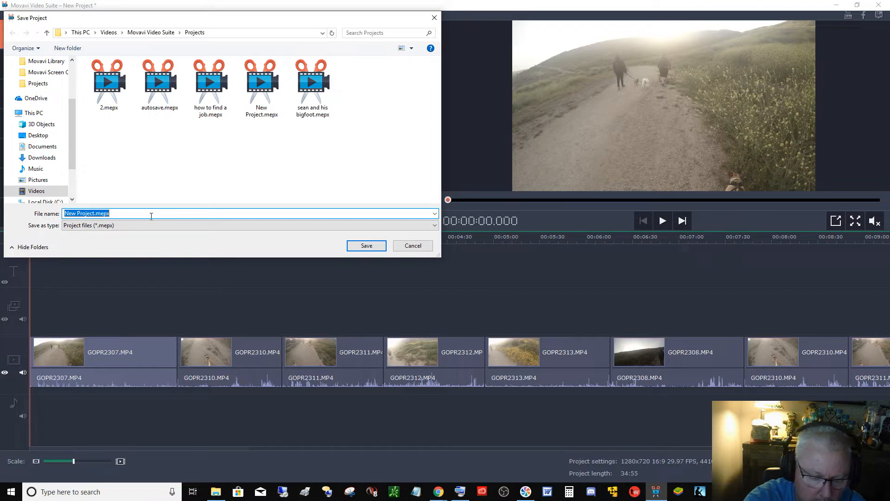
type("walk")
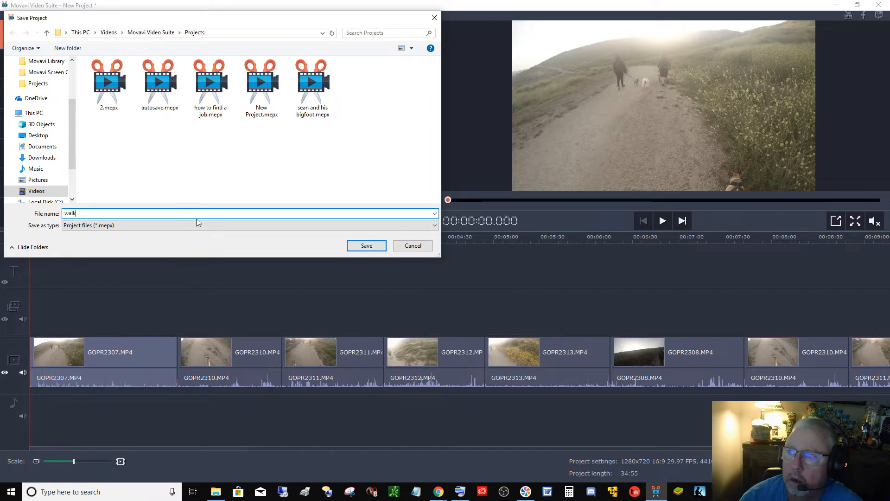
left_click(355, 246)
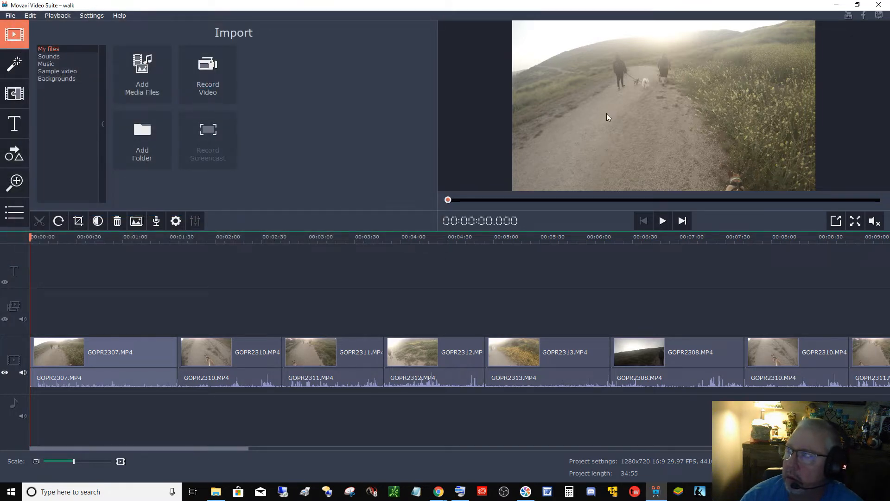
- Close the editor, reopen it with a new empty project, and dismiss the update notice
left_click(879, 5)
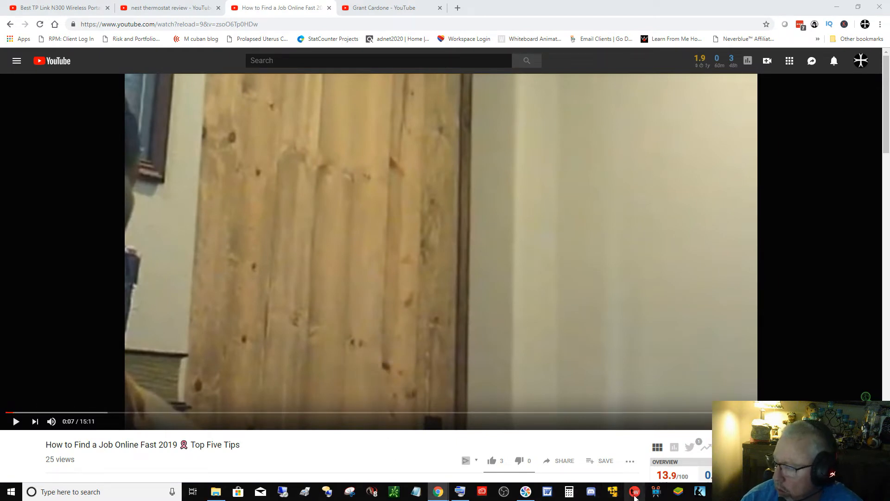
mouse_move(700, 492)
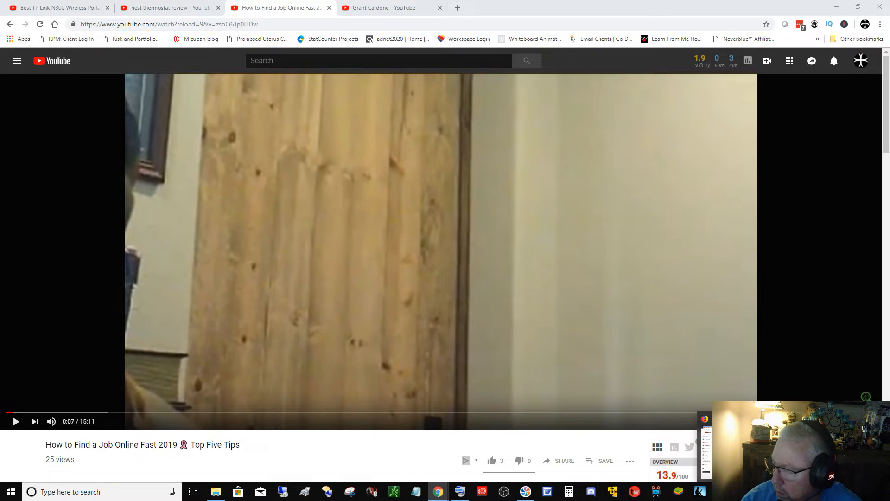
left_click(521, 497)
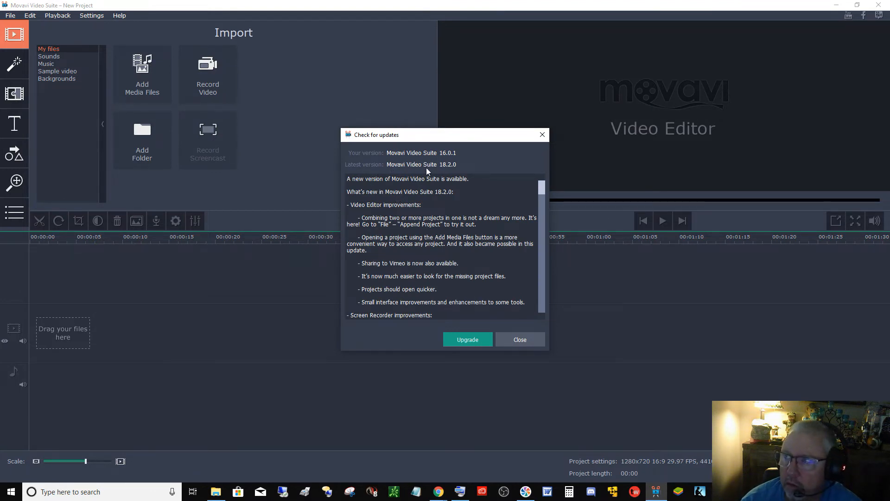
left_click(516, 342)
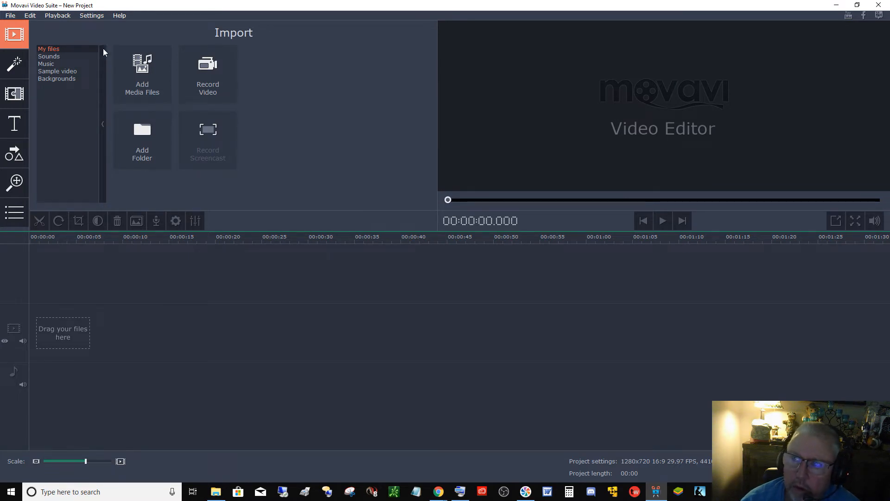
- Import the GOPR2307.MP4 clip from the Hero folder into the timeline
left_click(140, 91)
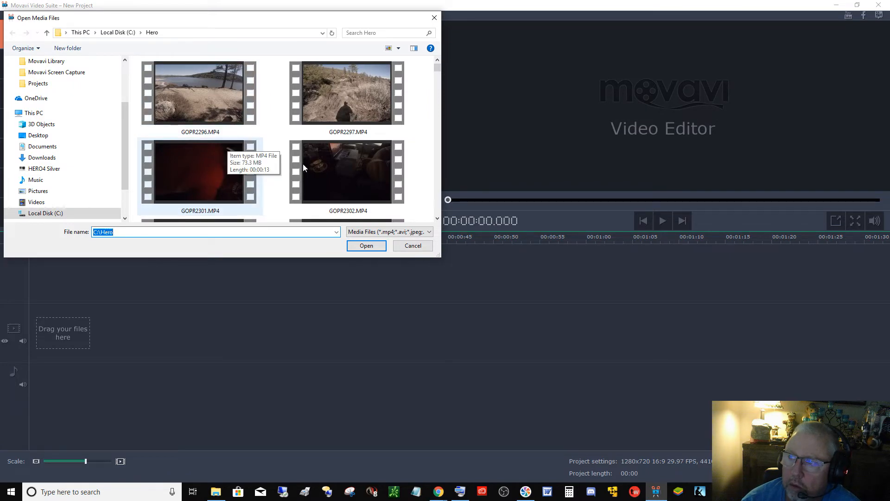
left_click(438, 103)
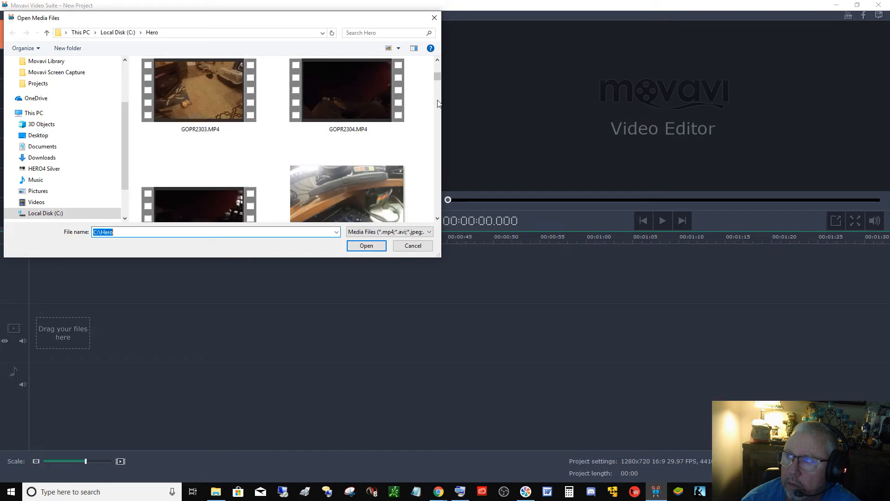
left_click(438, 103)
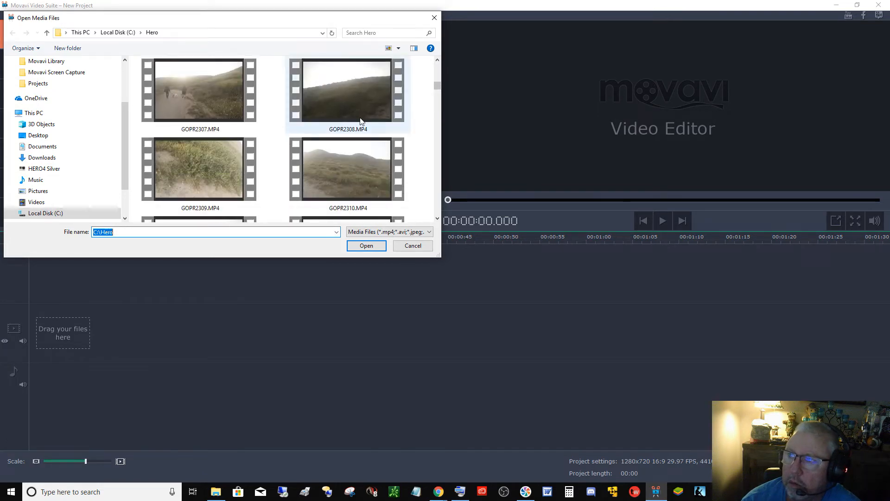
left_click(220, 107)
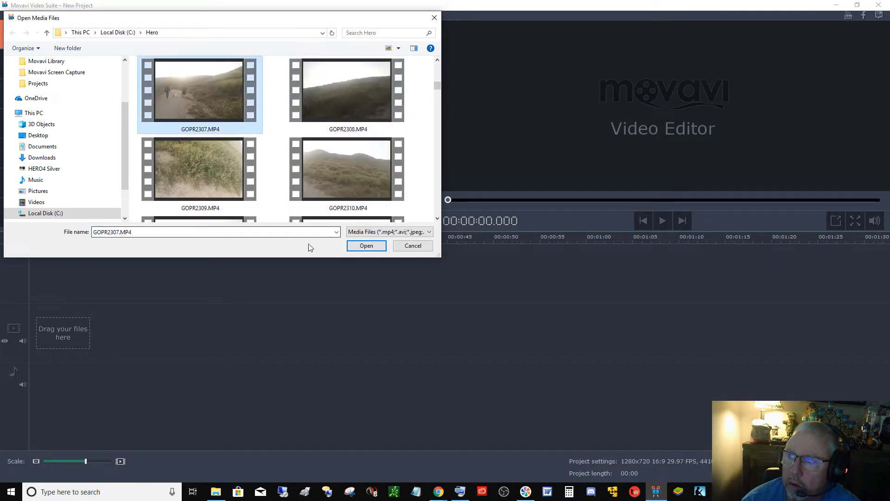
left_click(367, 246)
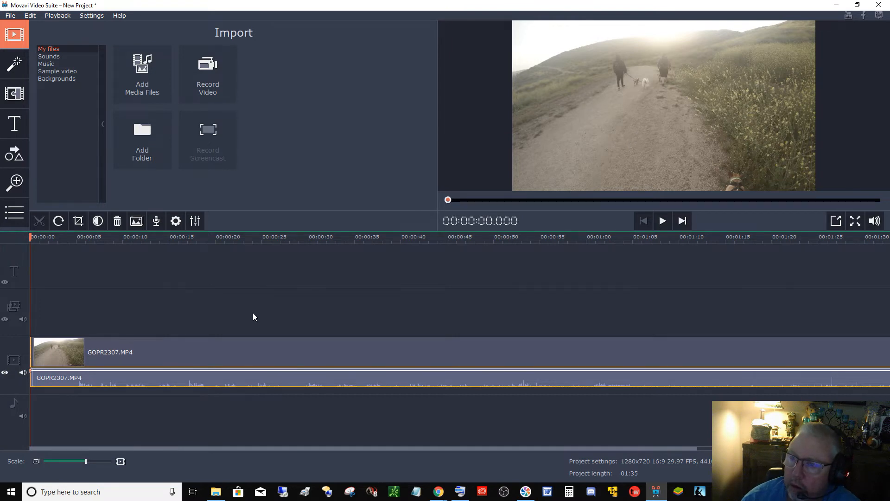
- Preview the clip from the start and split it at about 9.5 seconds
left_click(30, 237)
left_click_drag(30, 236, 50, 357)
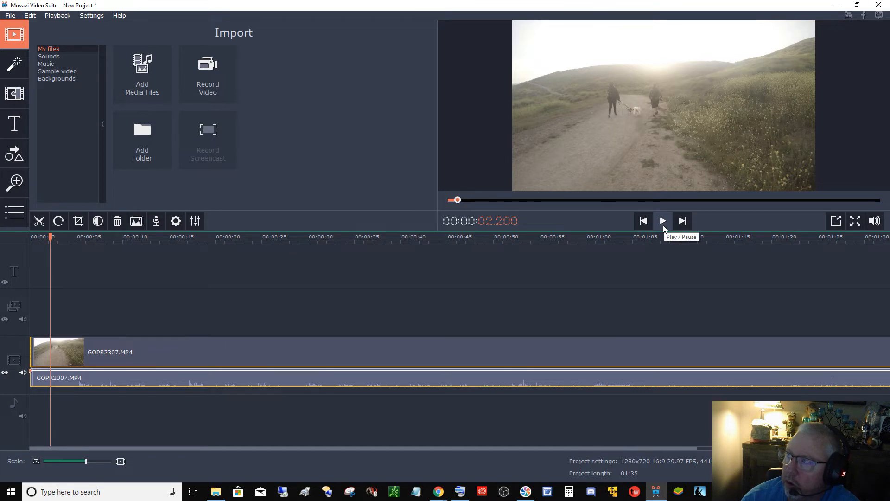
left_click(664, 227)
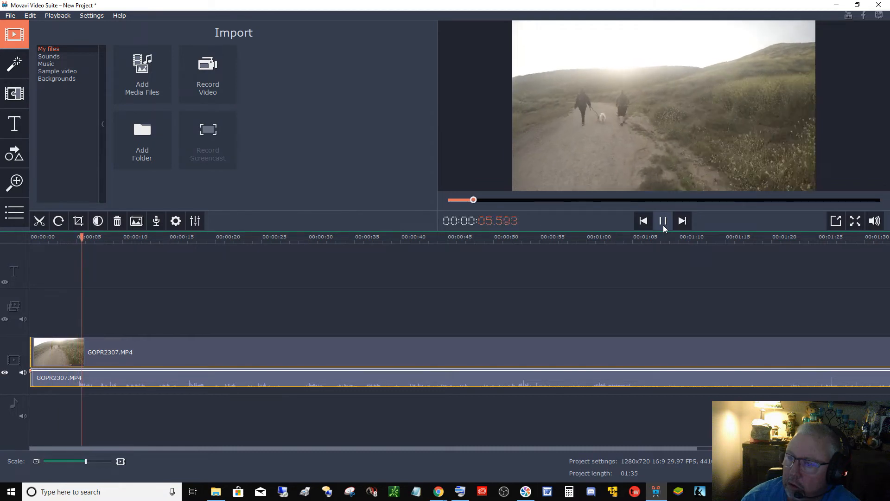
left_click(663, 225)
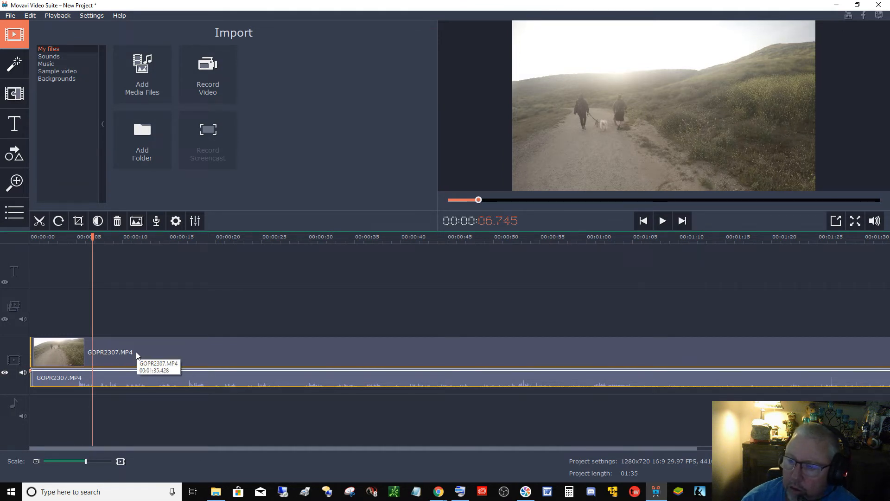
left_click(118, 386)
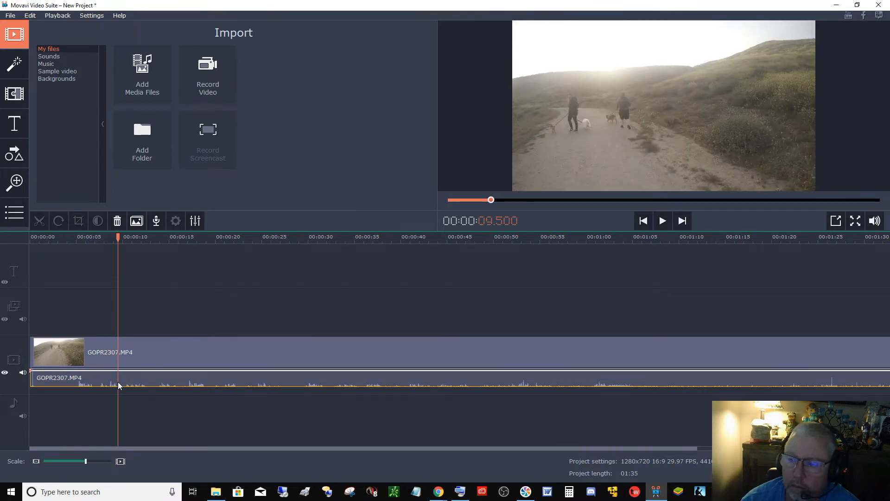
left_click(118, 353)
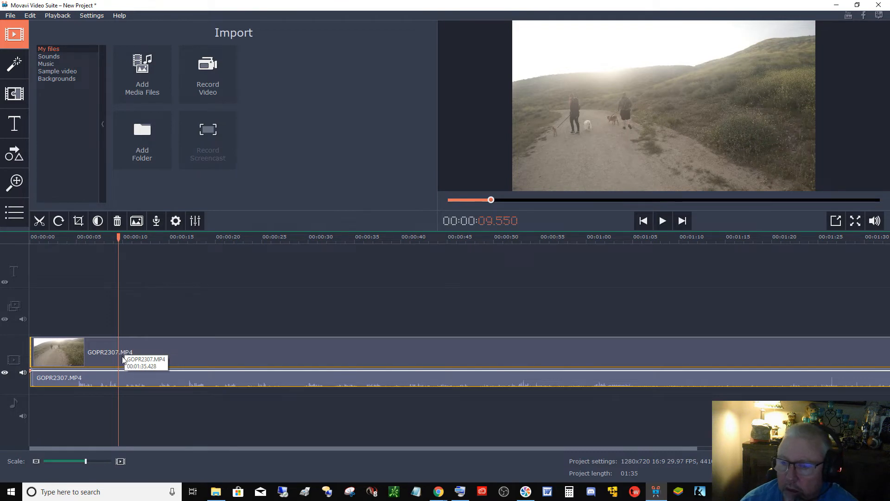
left_click(40, 222)
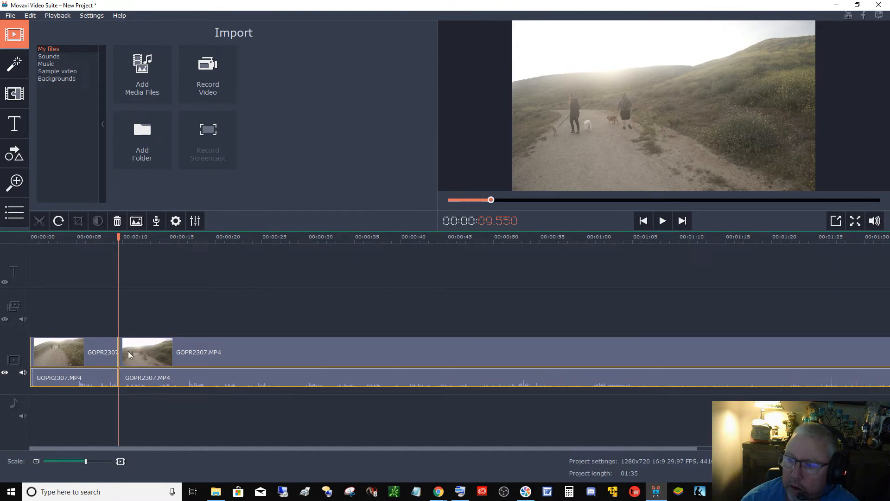
- Split the clip again at about 15 seconds and delete the middle segment between the two cuts
left_click(663, 221)
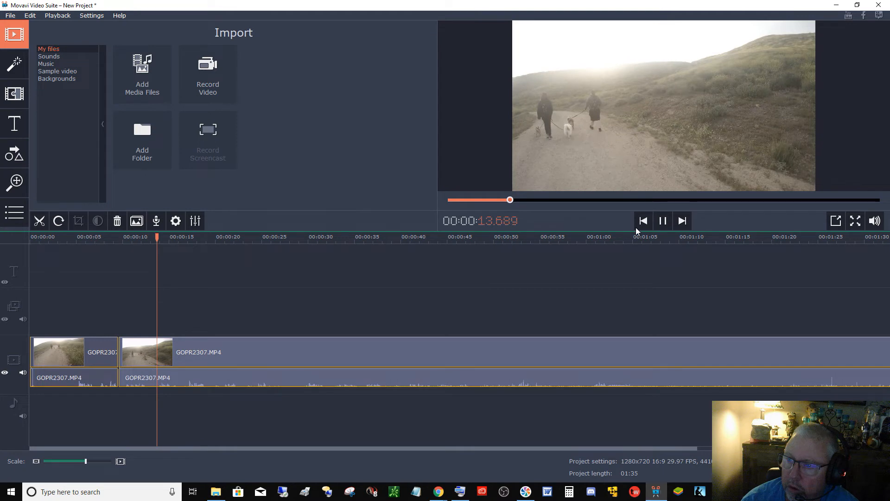
key("space")
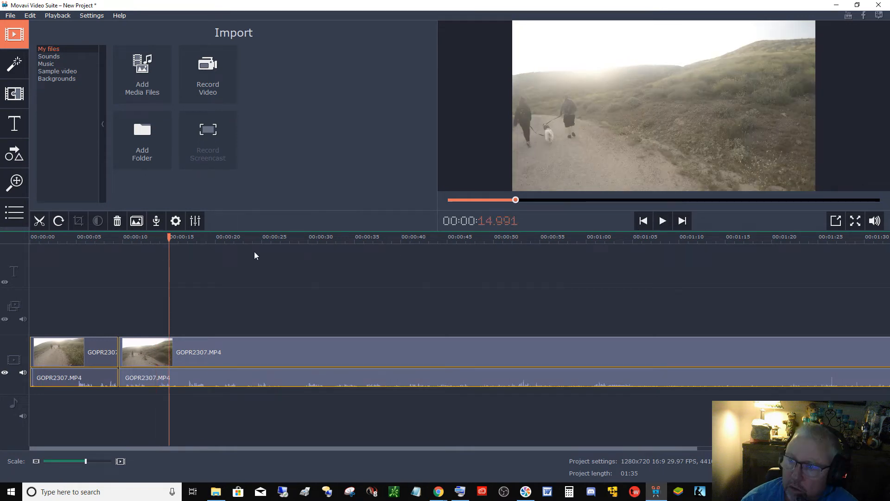
left_click(45, 220)
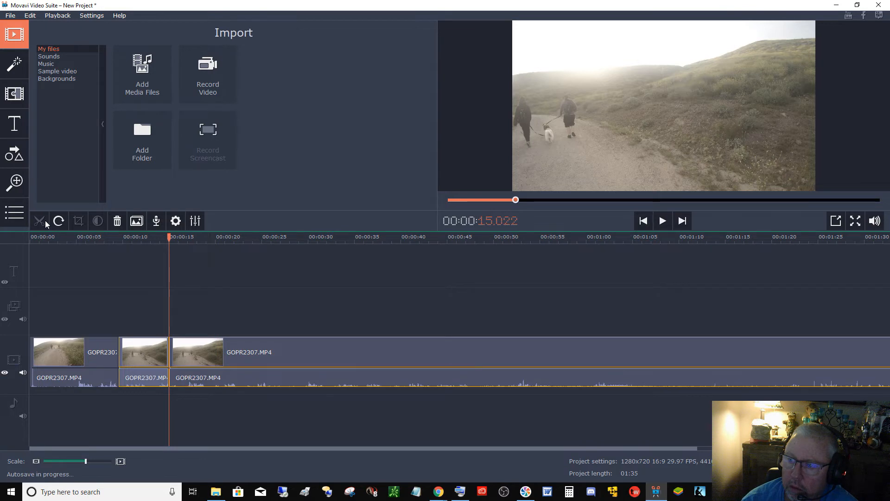
left_click(145, 356)
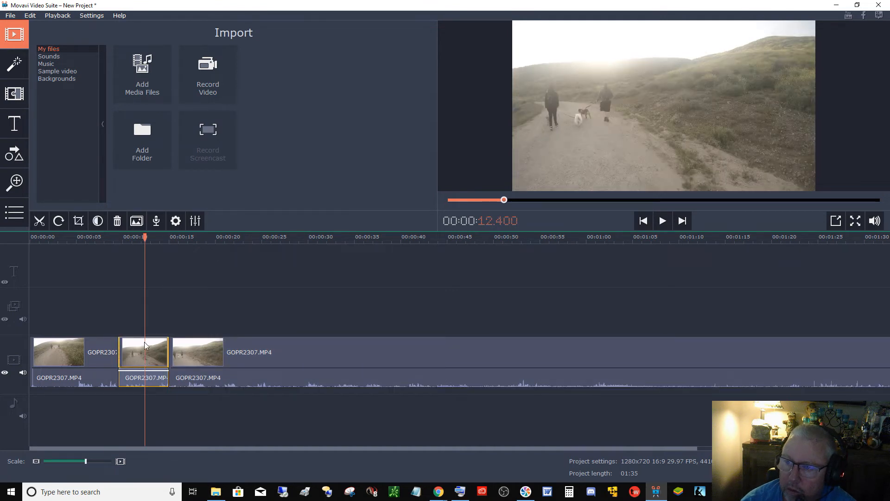
left_click(118, 221)
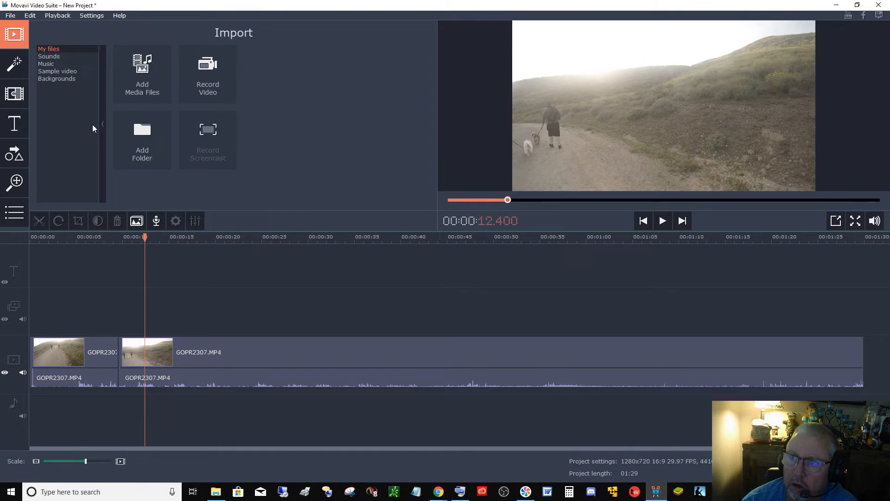
- Add the Lens ↗ transition from the Favorites transitions between the two remaining clips
left_click(15, 73)
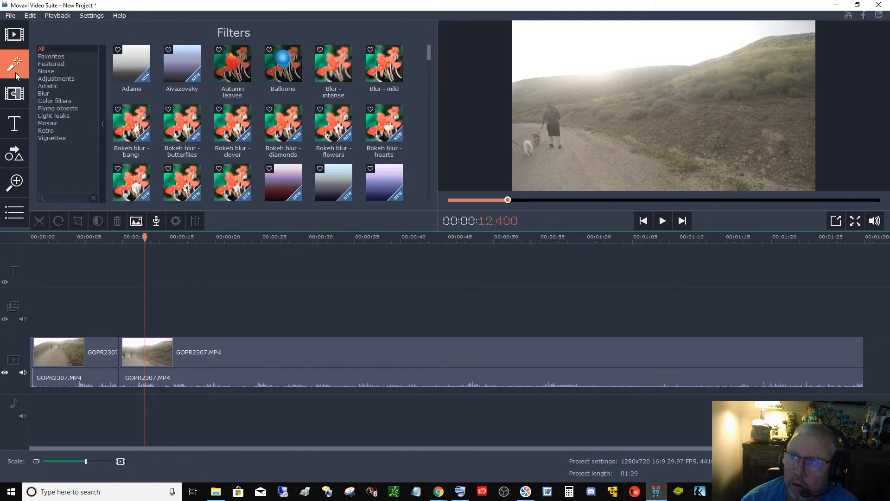
left_click(13, 94)
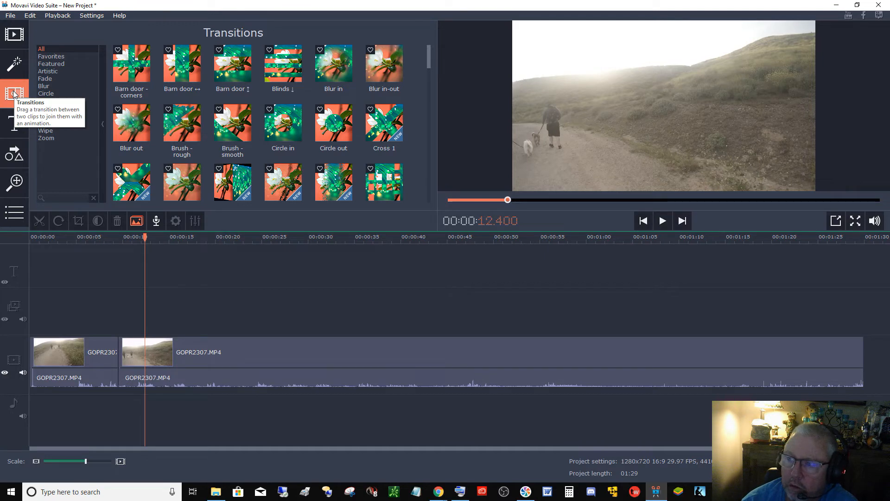
left_click(60, 64)
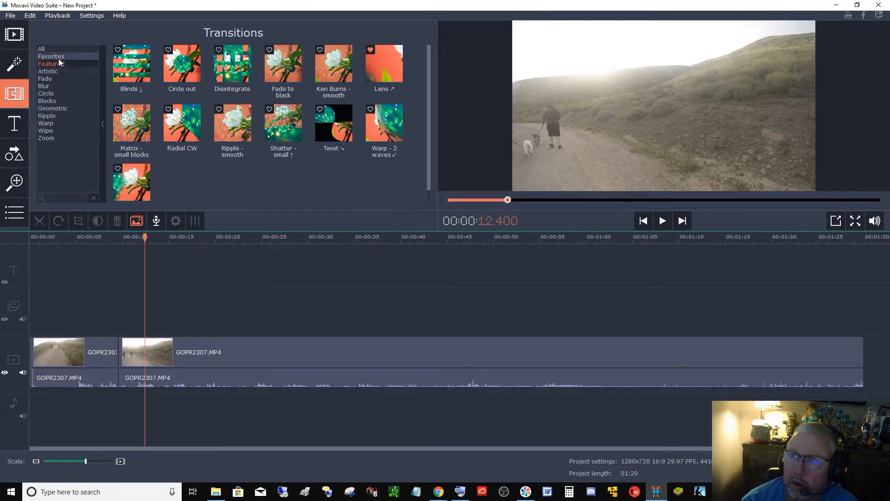
left_click(58, 57)
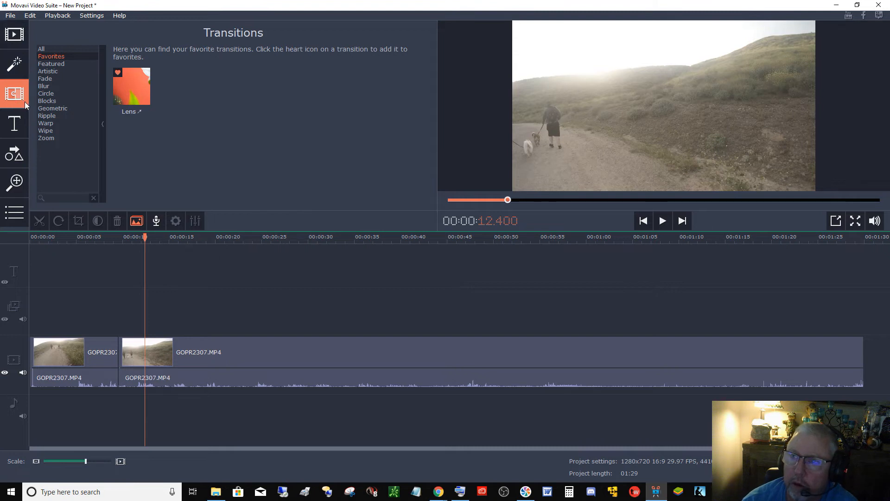
left_click(46, 50)
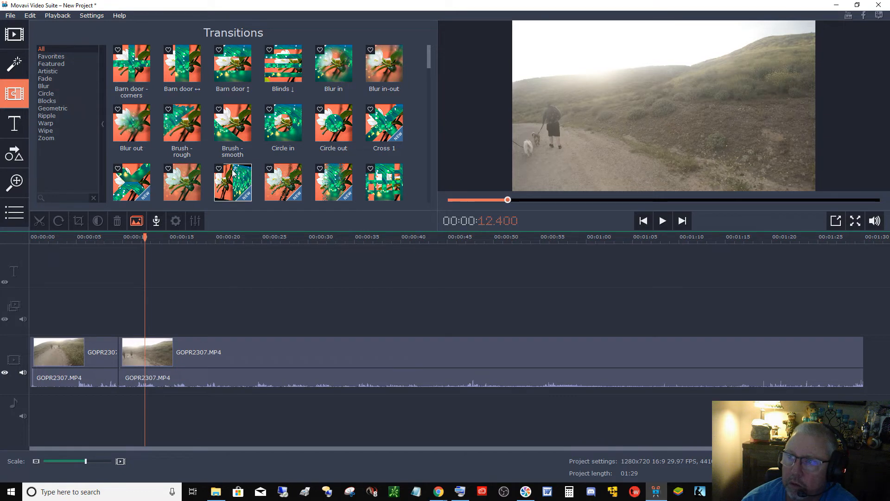
left_click(58, 56)
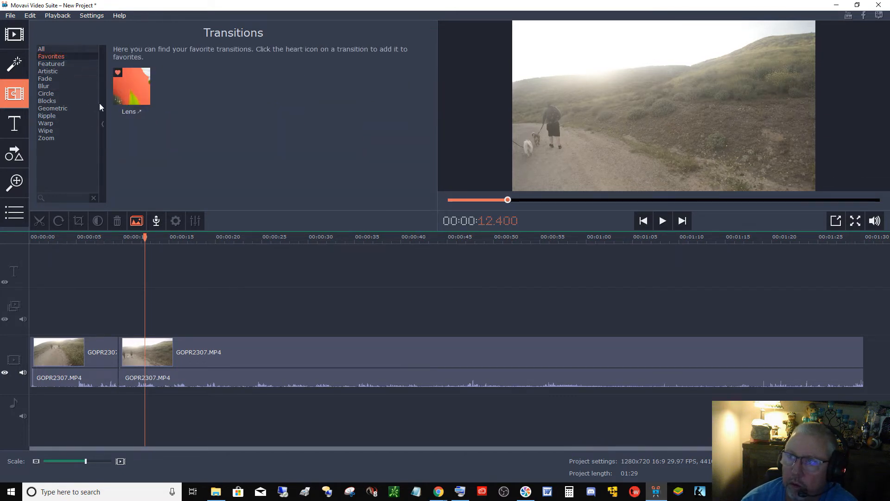
left_click_drag(135, 87, 118, 341)
left_click_drag(119, 342, 120, 345)
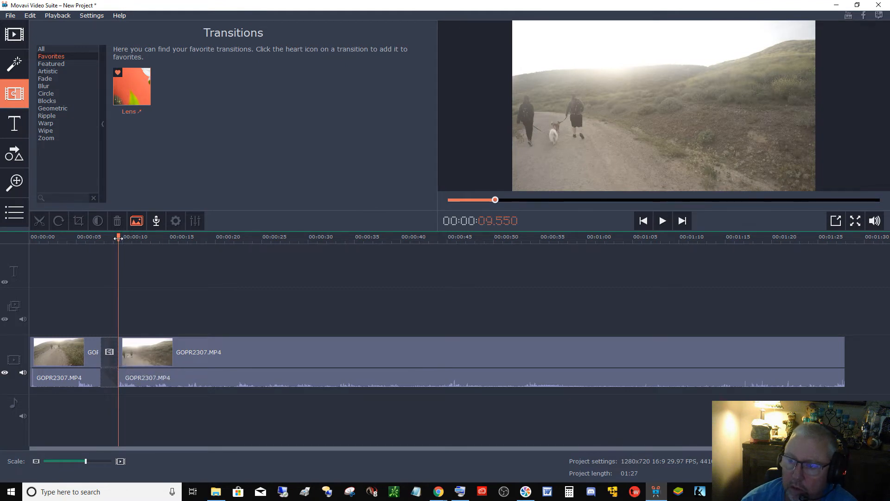
- Play back the timeline from about 5.8 seconds to review the transition
left_click_drag(118, 238, 83, 237)
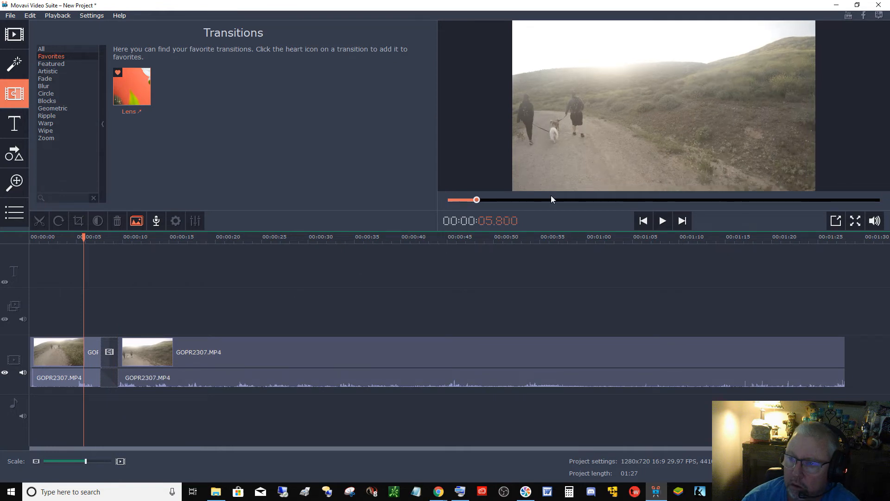
left_click(662, 222)
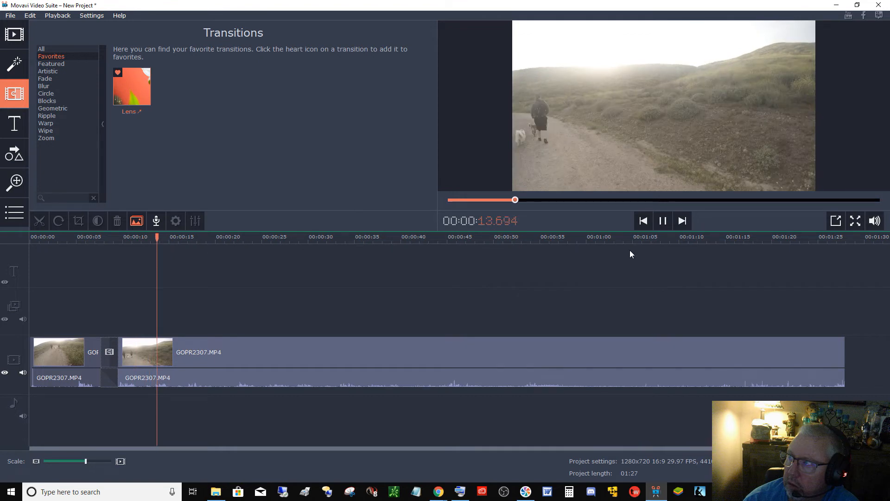
left_click(661, 227)
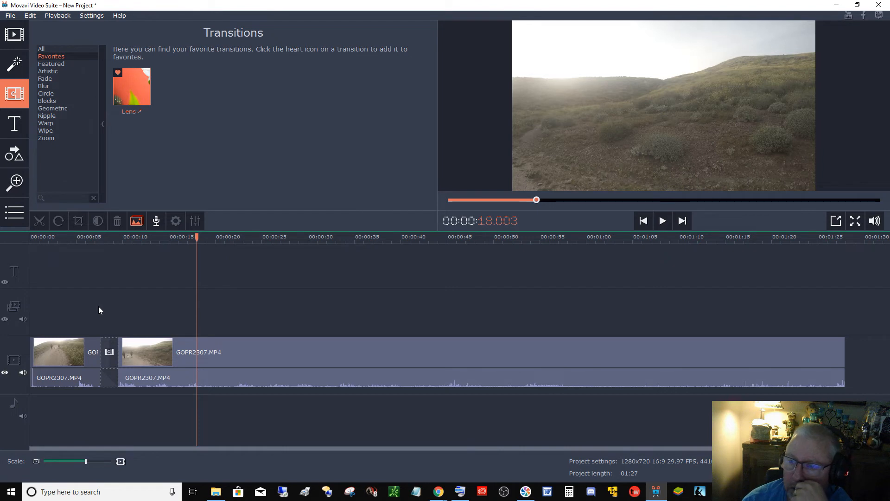
- Apply a Zoom in-out pan and zoom to the second clip, framing a smaller area on the hillside right of the path
left_click(143, 357)
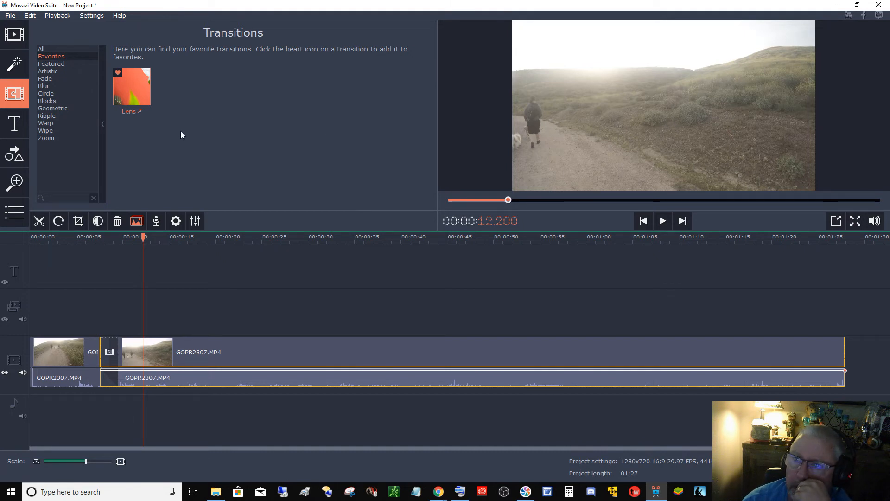
left_click(16, 183)
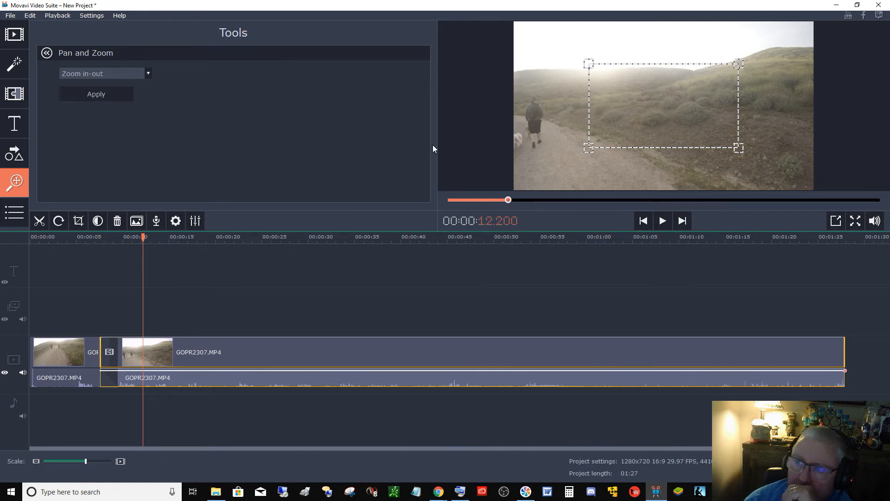
left_click(148, 74)
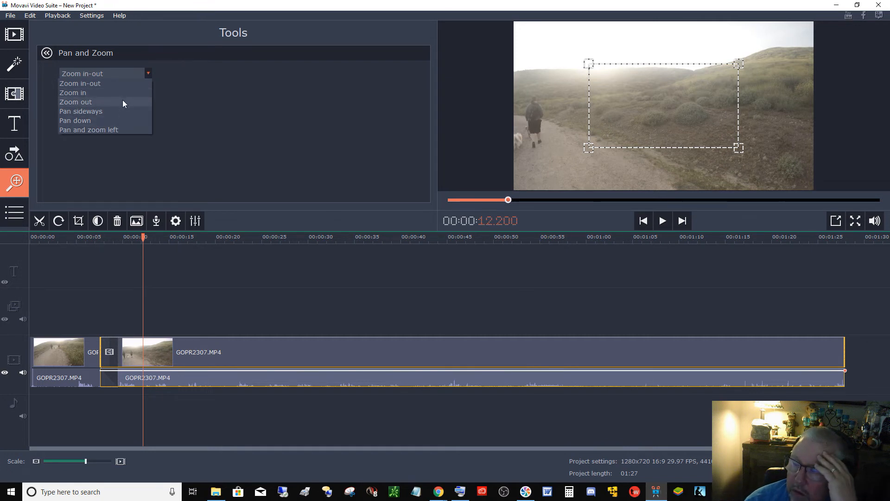
left_click(124, 73)
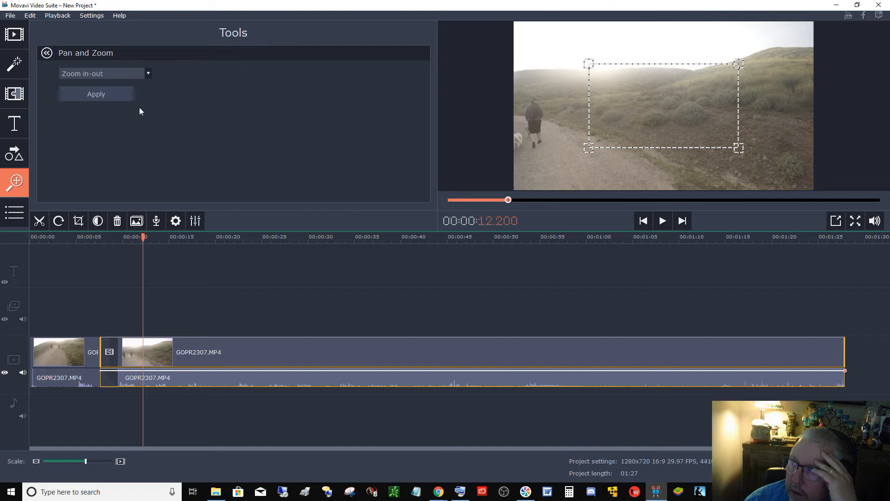
left_click_drag(589, 151, 637, 134)
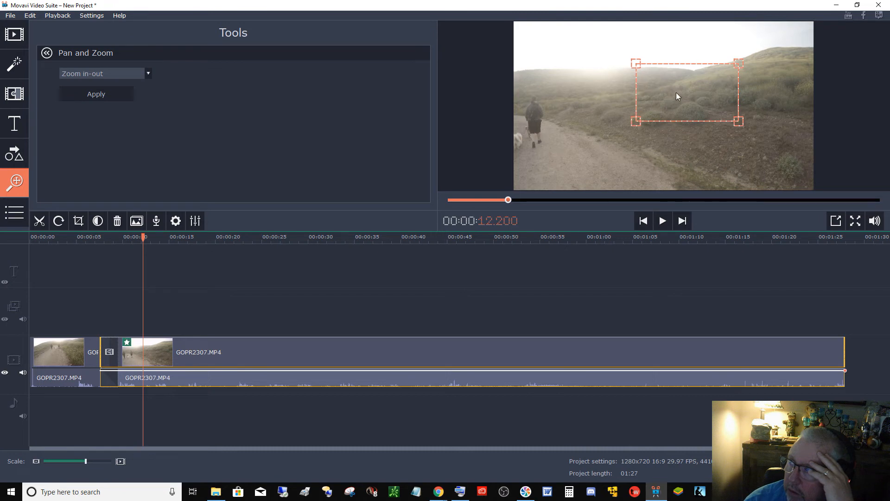
left_click_drag(676, 92, 672, 126)
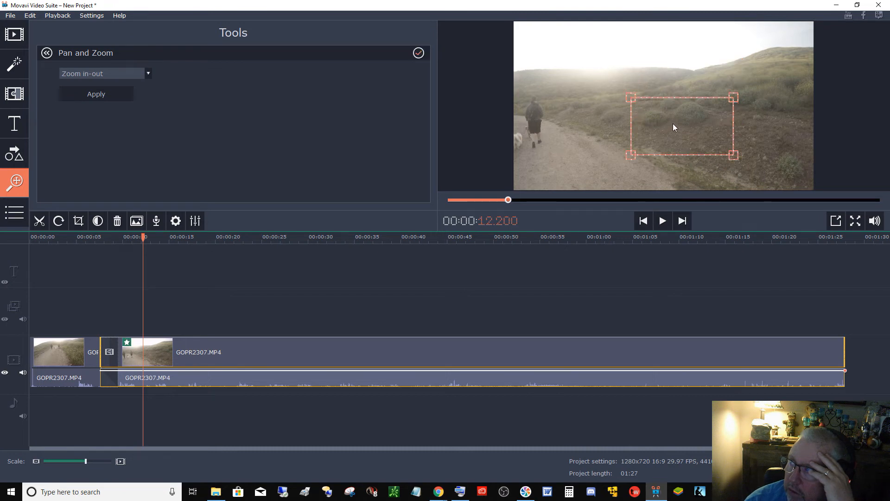
left_click_drag(673, 124, 671, 104)
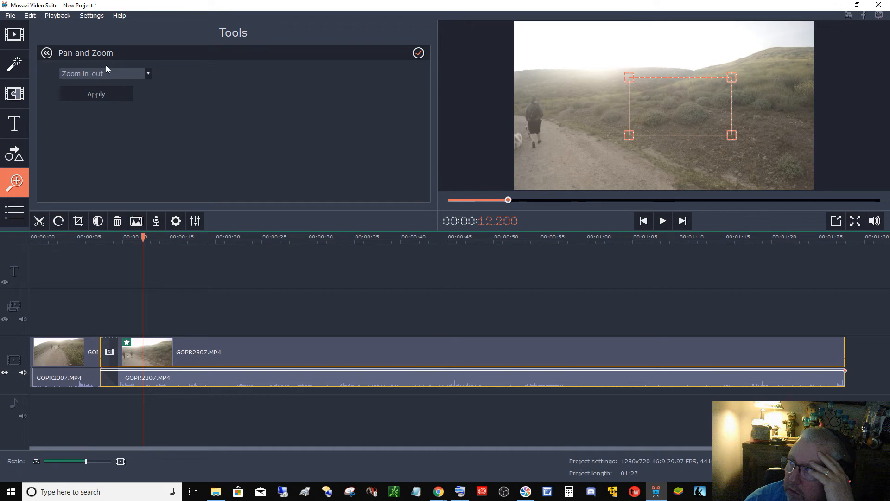
left_click(109, 94)
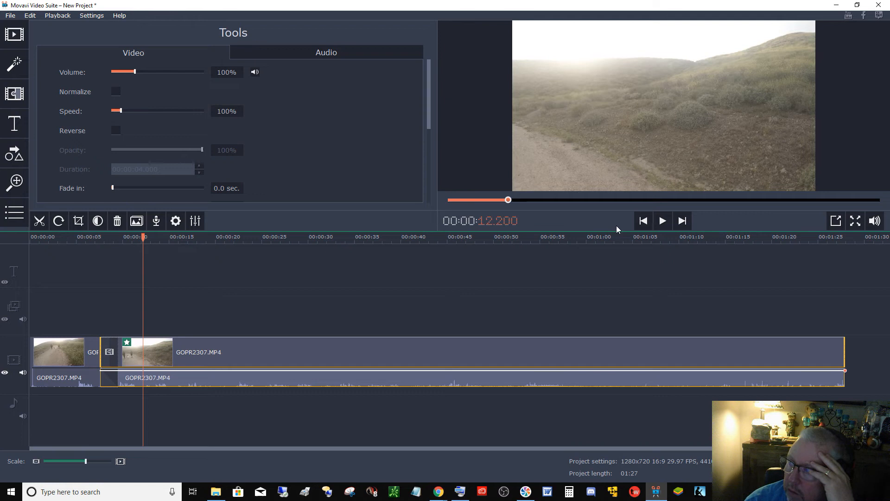
- Play the timeline from about 12 seconds and split the clip at about 26.5 seconds
left_click(659, 225)
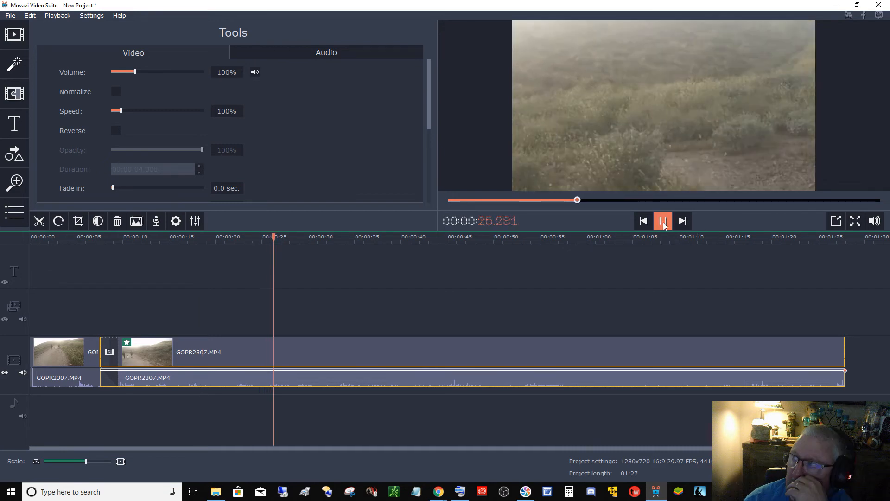
left_click(663, 222)
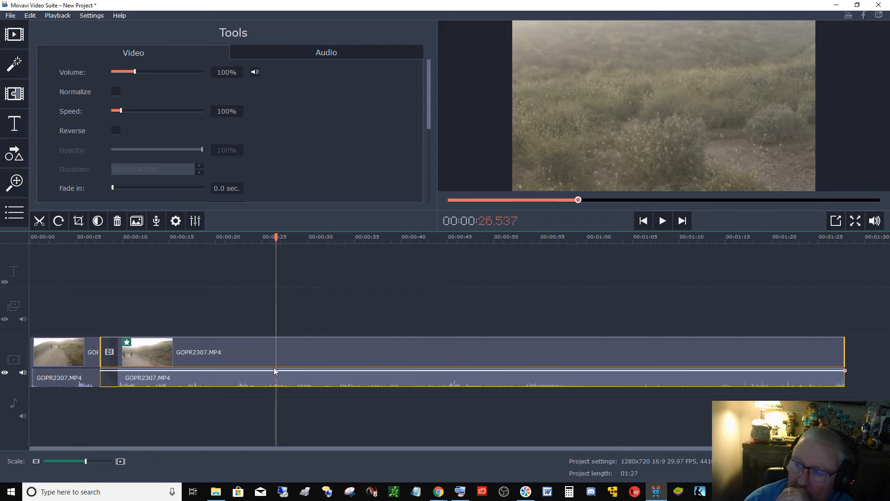
left_click(42, 222)
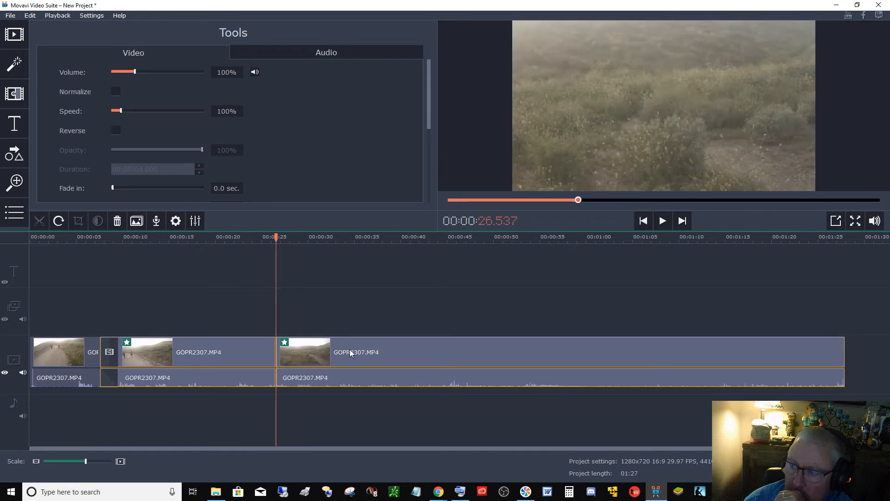
- Remove the pan and zoom effect from the third clip, after the new split
left_click(351, 354)
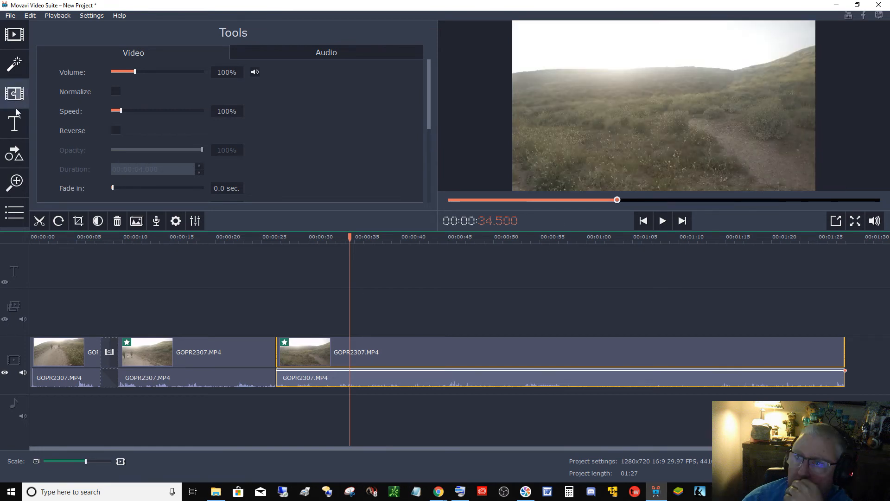
left_click(14, 186)
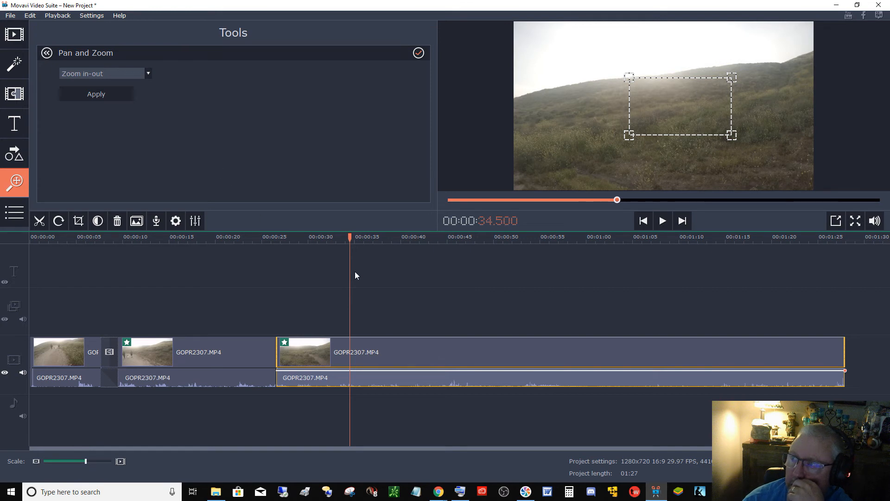
left_click(403, 351)
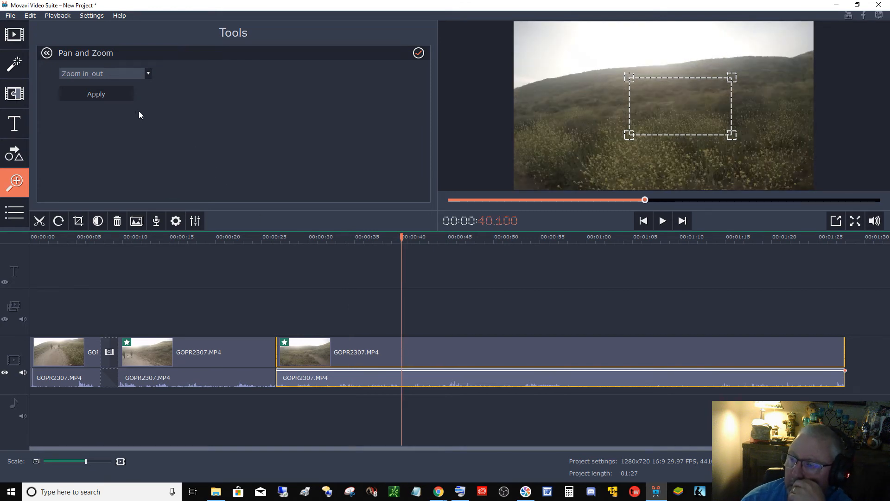
left_click(304, 357)
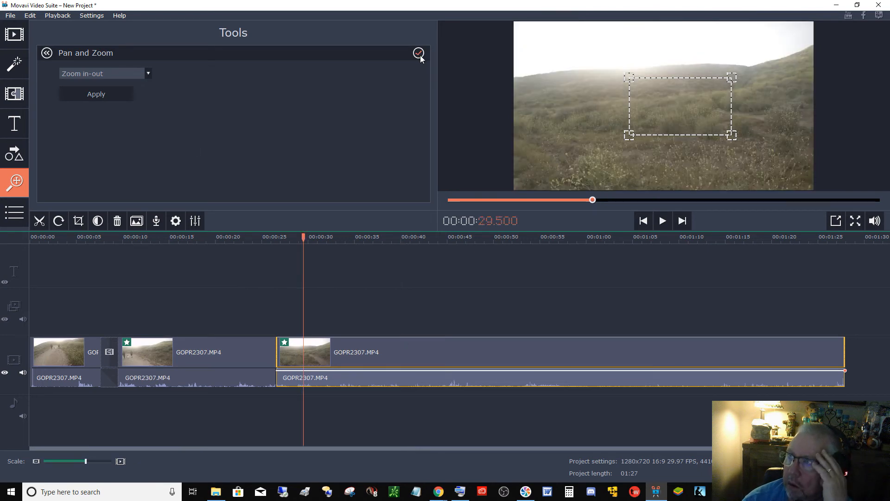
left_click(420, 54)
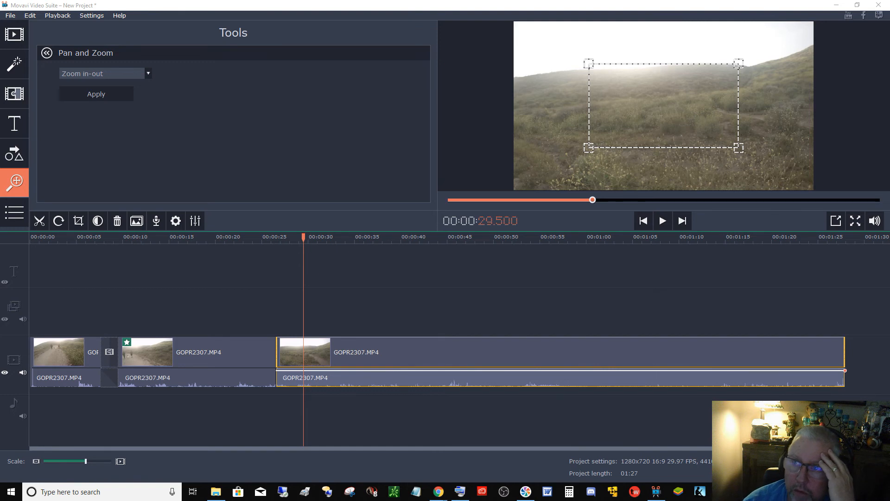
left_click(19, 68)
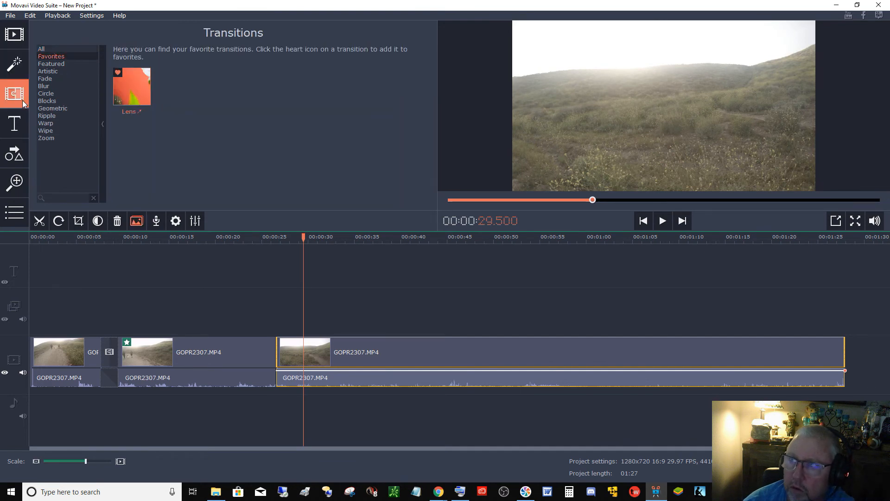
left_click(21, 126)
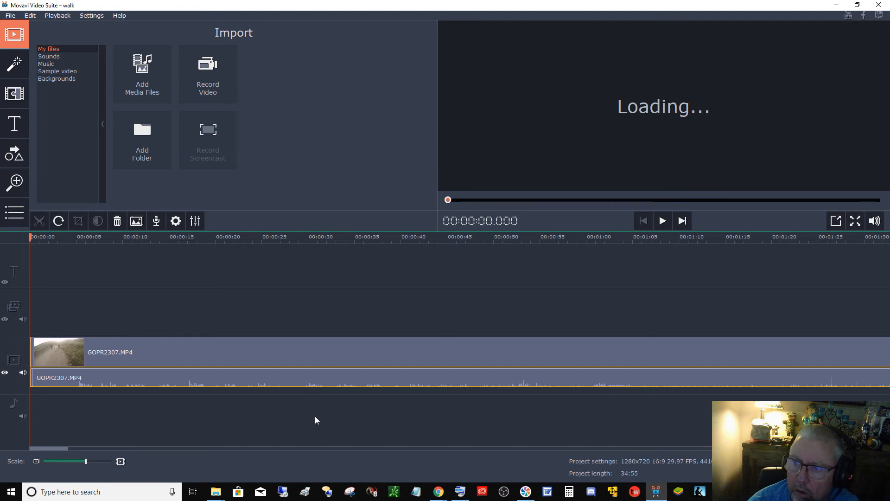
left_click(662, 496)
left_click(662, 496)
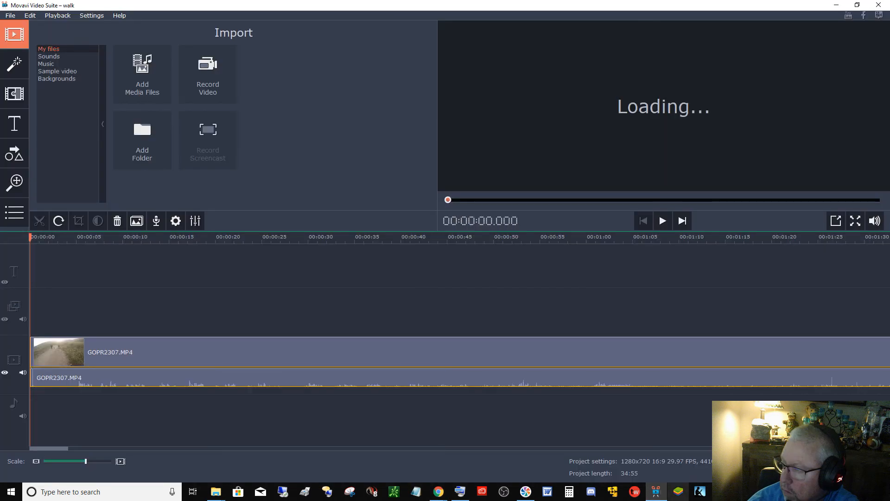
left_click(723, 491)
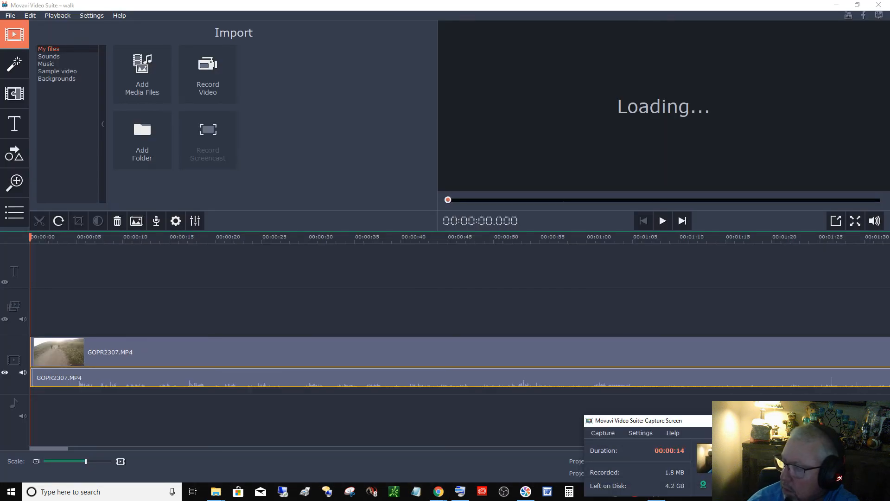
left_click_drag(710, 421, 0, 278)
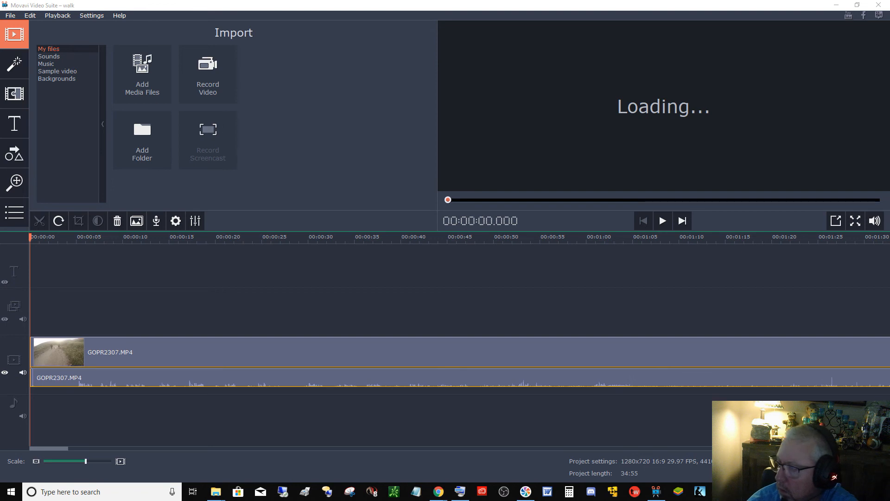
- Open the export dialog and choose the YouTube – HD 1080p upload preset with Highest quality
left_click(858, 467)
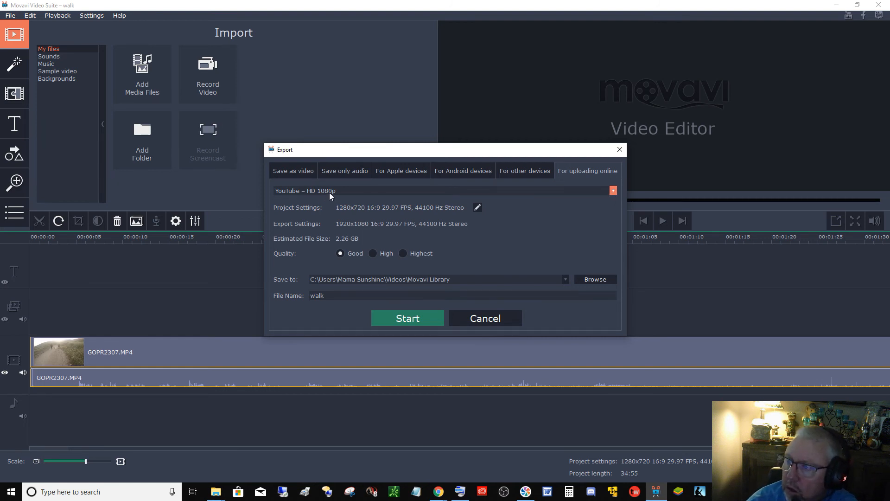
left_click(404, 253)
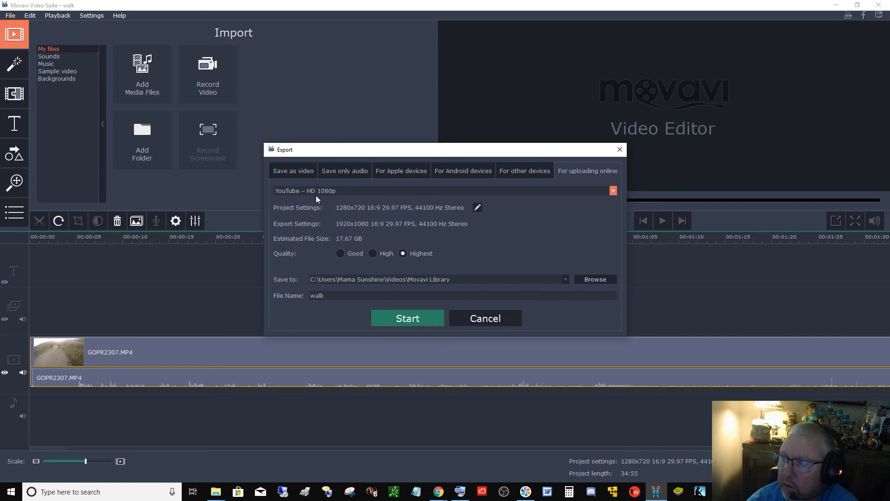
left_click(342, 254)
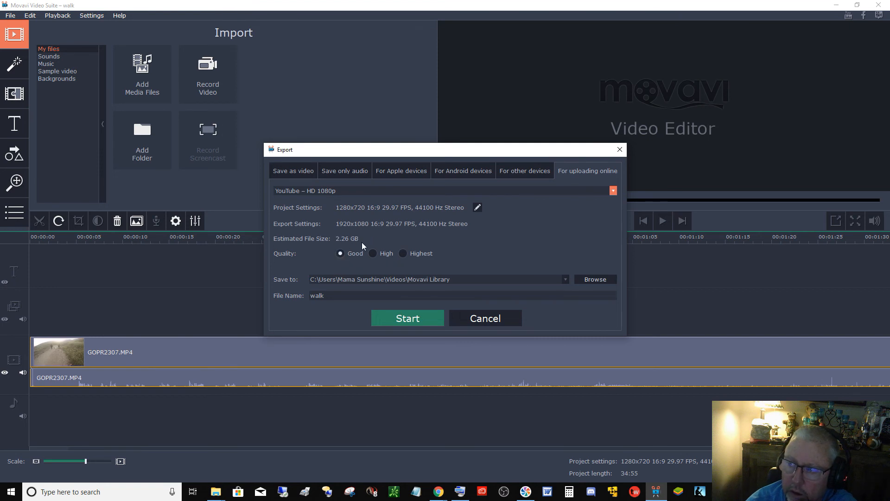
left_click(613, 191)
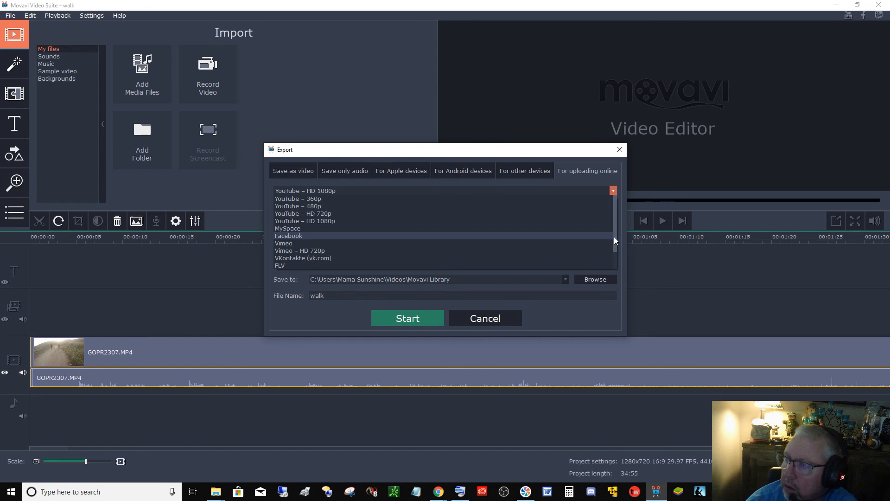
left_click_drag(614, 236, 614, 254)
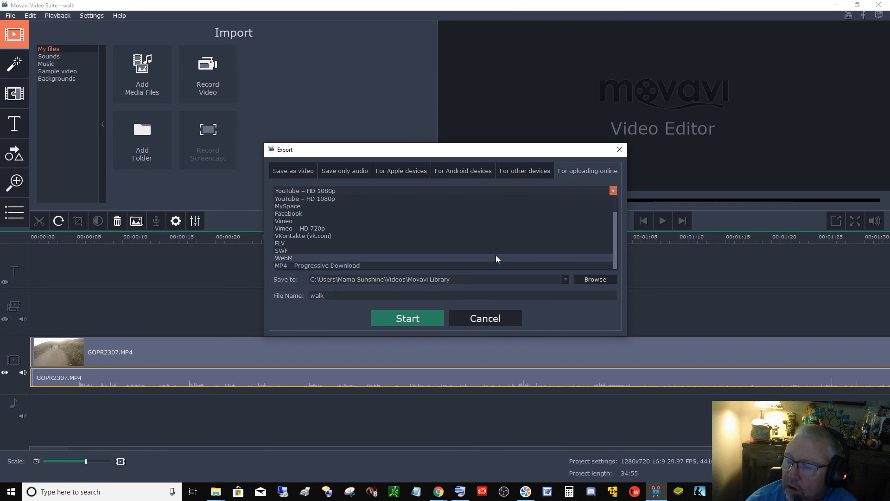
left_click(415, 199)
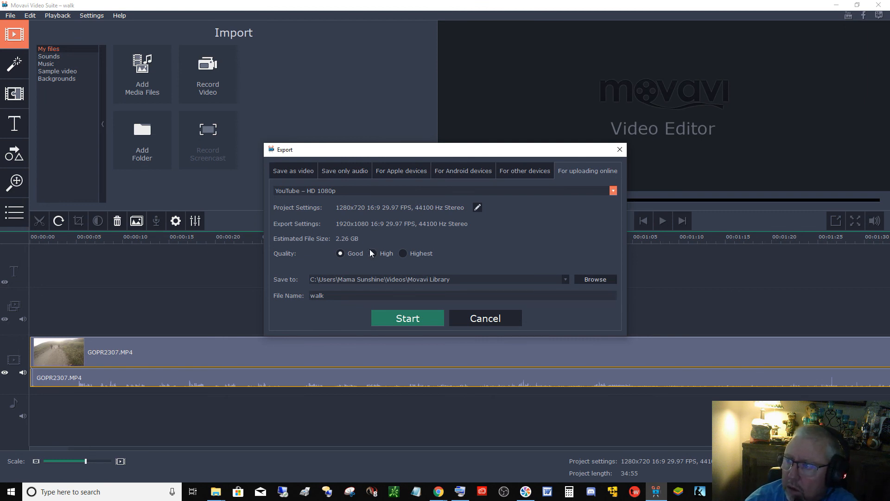
left_click(403, 254)
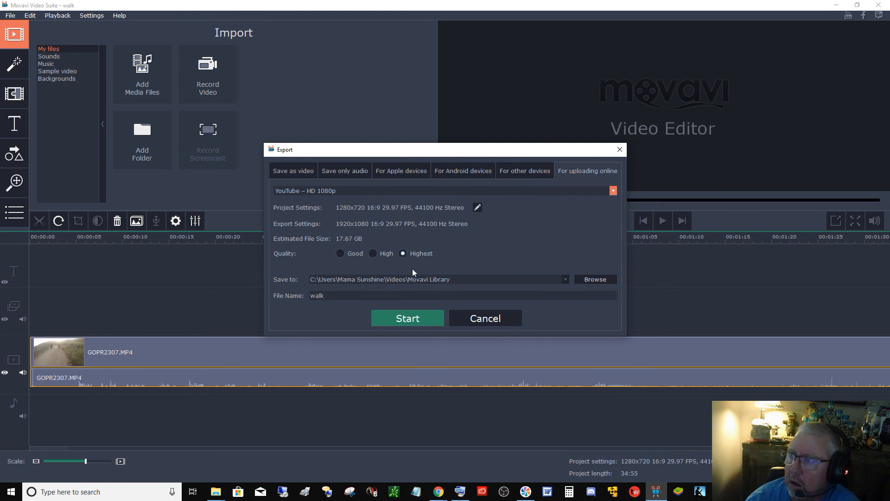